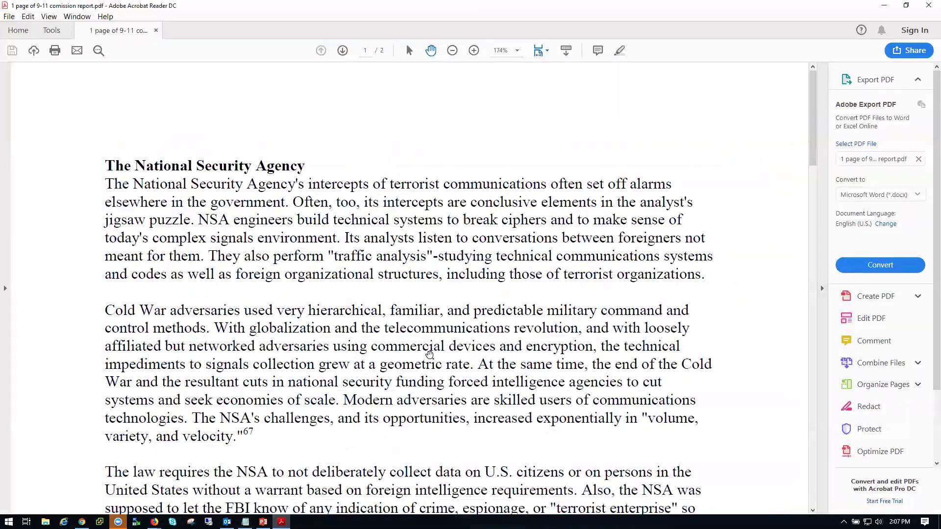
Minimize the PDF report, try to download the one-page 9-11 commission report from OneDrive, and return to the file list
mouse_move(812, 110)
left_mouse_down()
mouse_move(806, 355)
mouse_move(811, 98)
left_mouse_up()
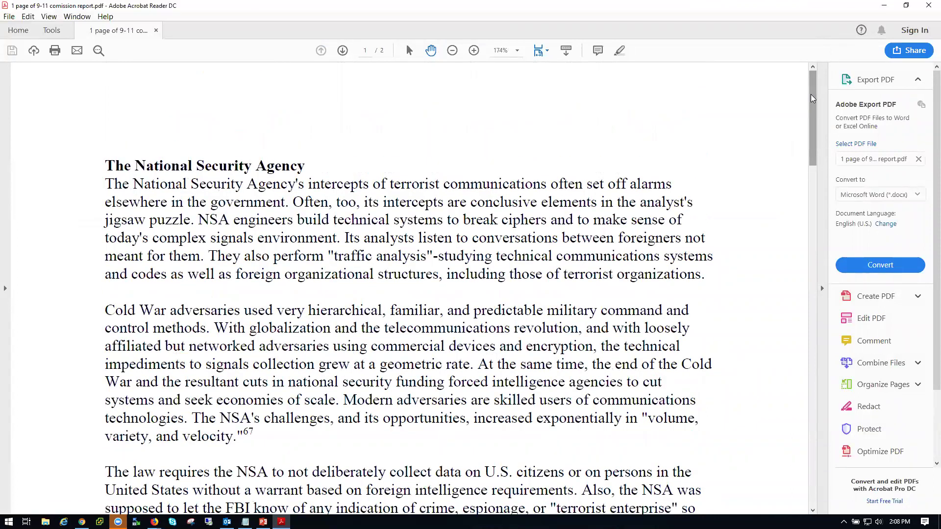
left_click(884, 6)
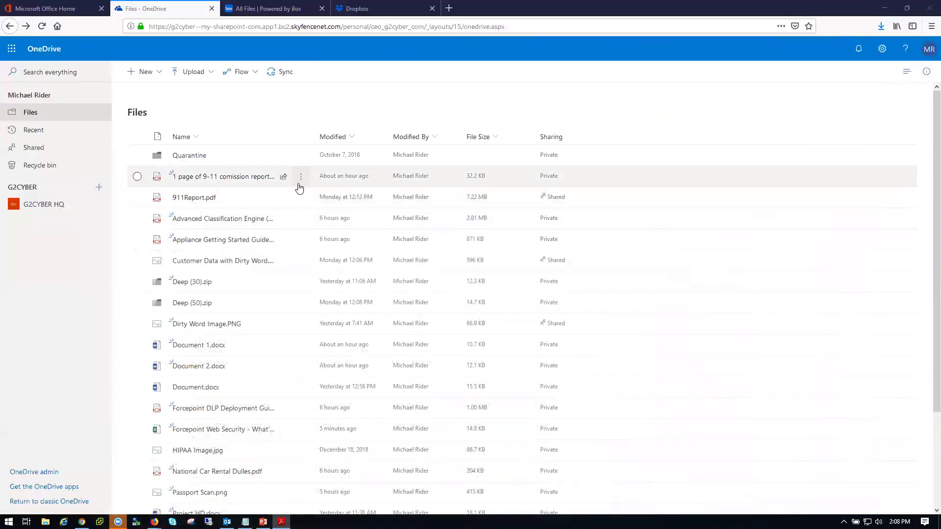
left_click(301, 179)
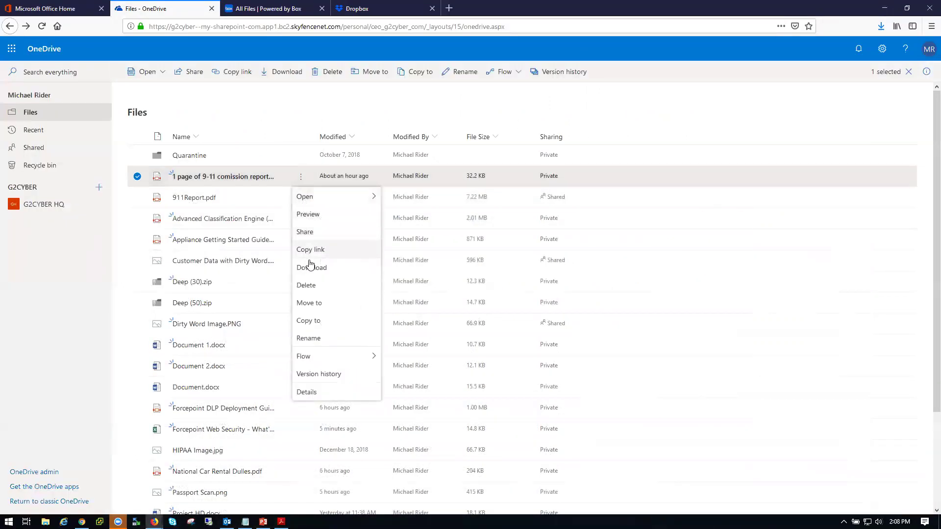
left_click(684, 261)
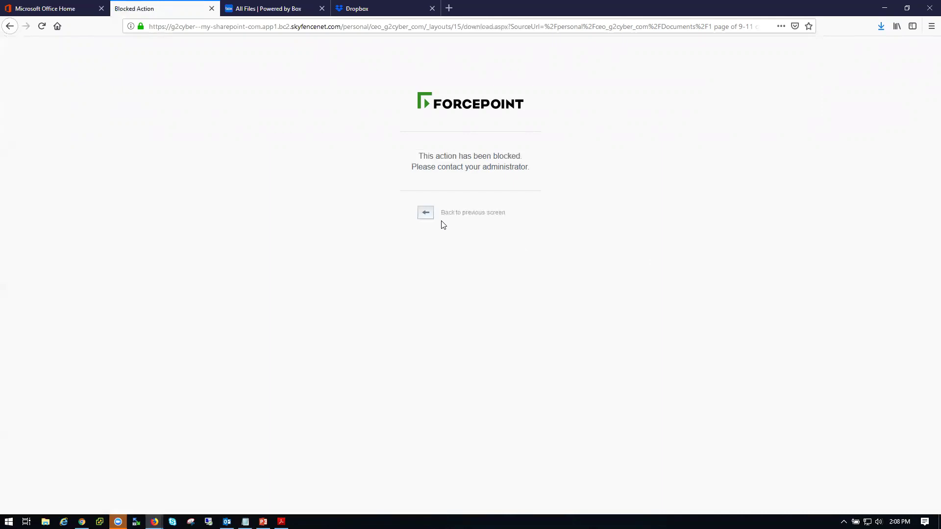
left_click(424, 215)
Try to upload the Passport Scan image from the Intelligence folder to Box, and return to the All Files list
left_click(275, 10)
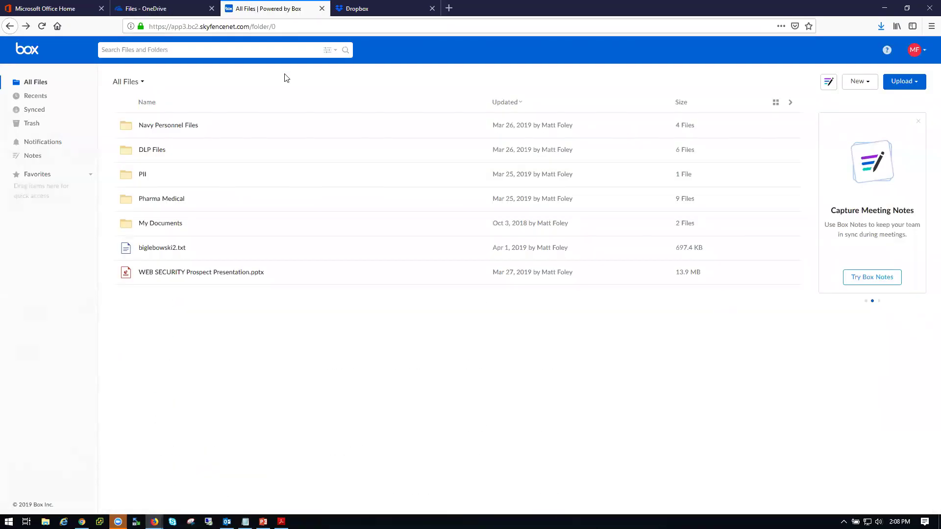
left_click(906, 91)
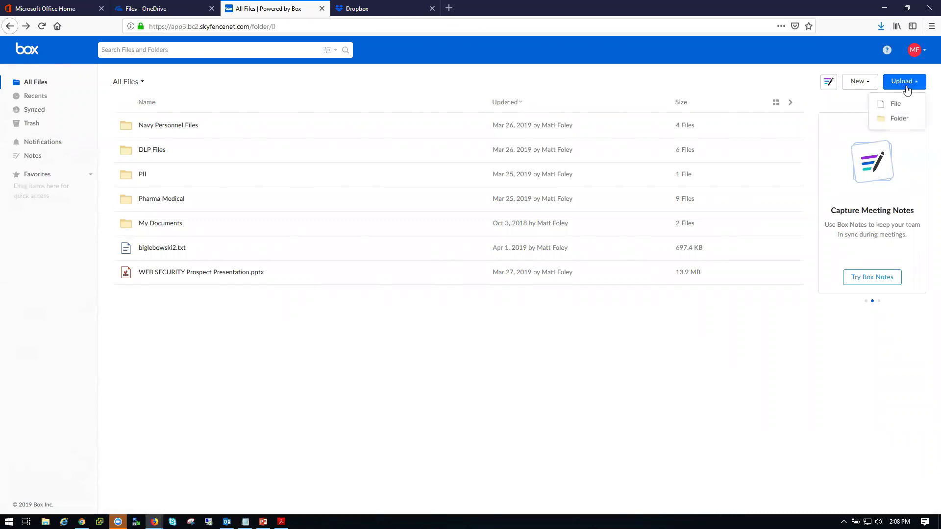
left_click(900, 107)
left_click_drag(512, 77, 512, 240)
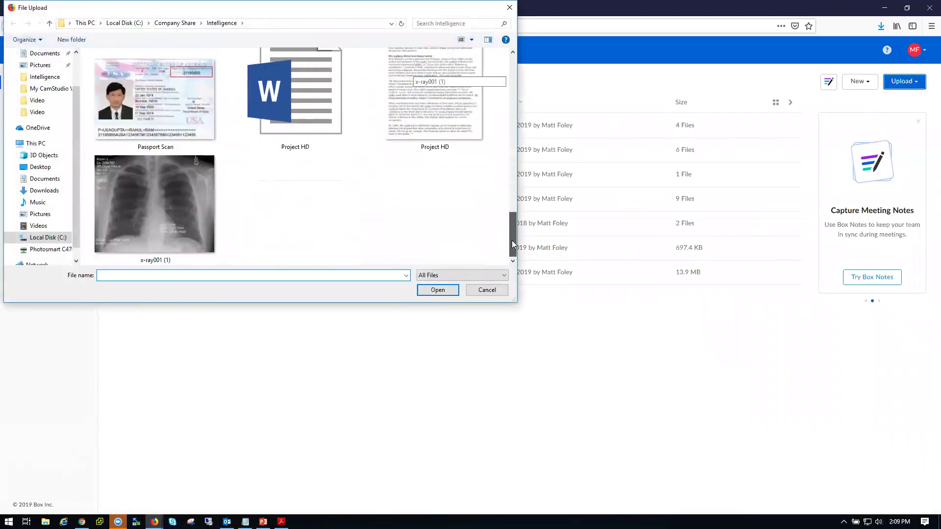
left_click(191, 116)
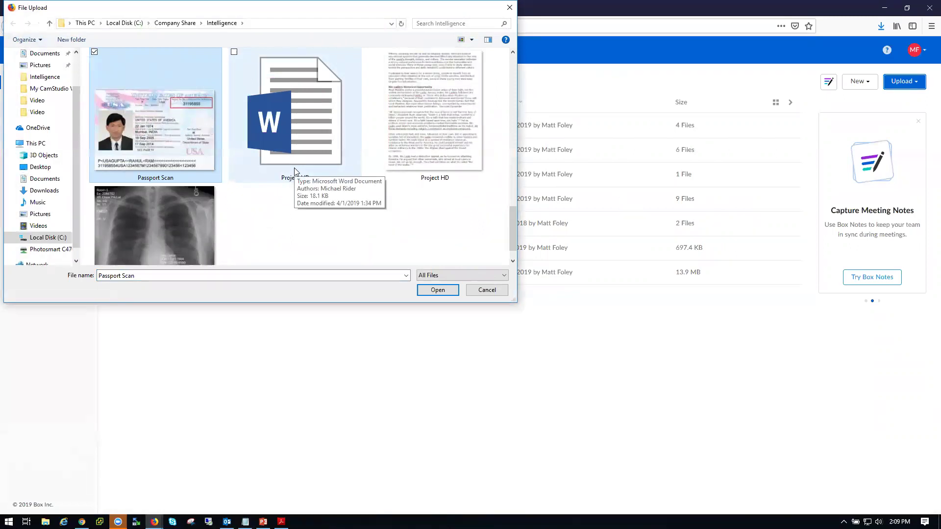
left_click(431, 289)
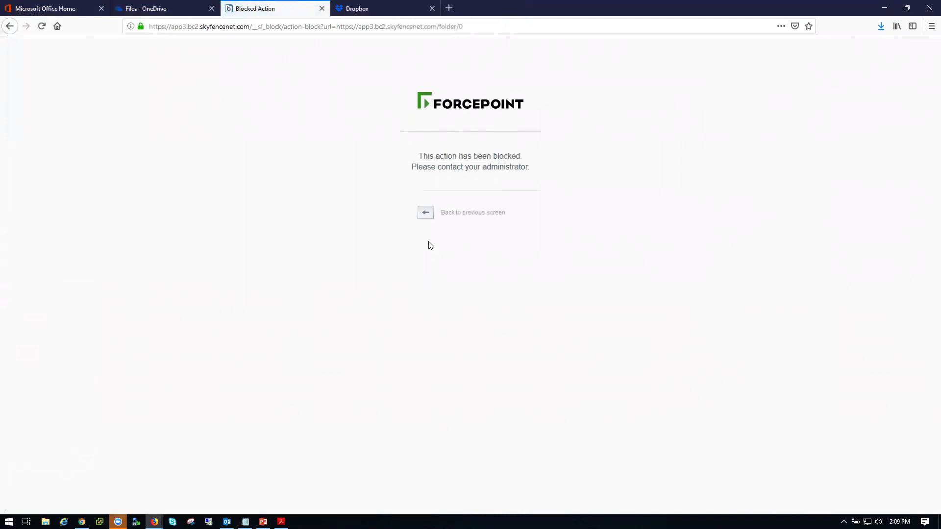
left_click(427, 218)
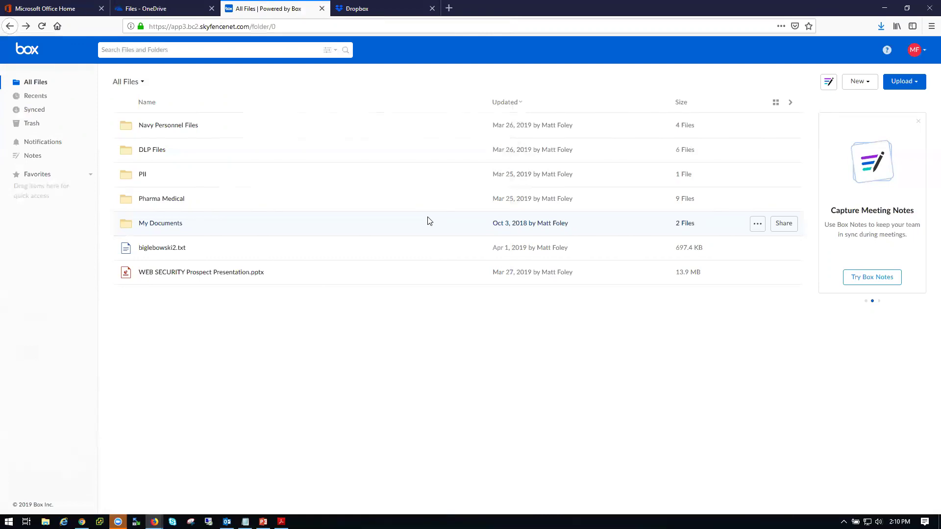
Try to download Document 2.docx from OneDrive, and return to the previous screen
left_click(174, 5)
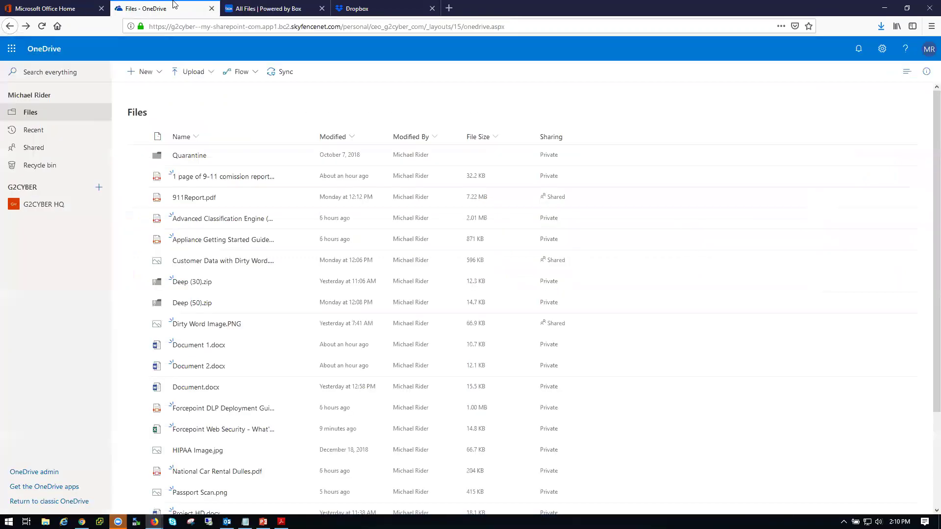
scroll(255, 302, "down", 3)
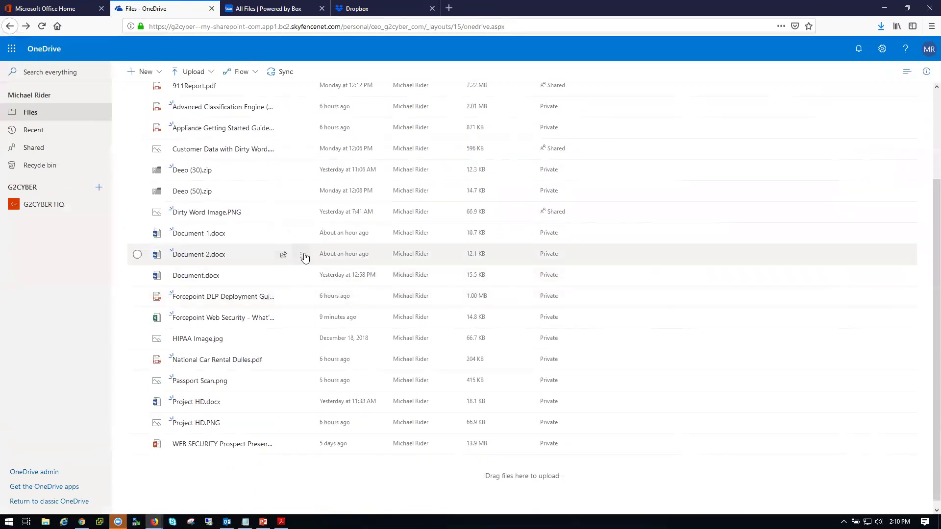
left_click(303, 256)
left_click(312, 346)
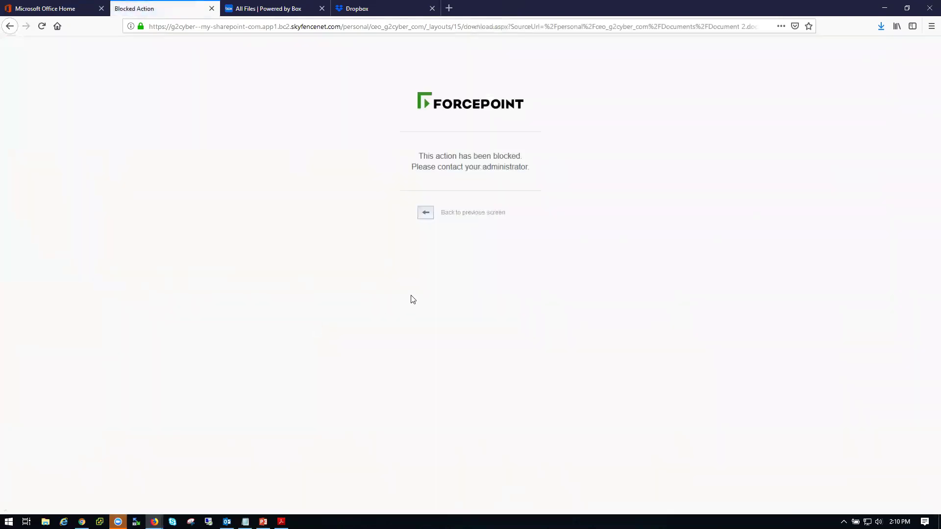
left_click(425, 218)
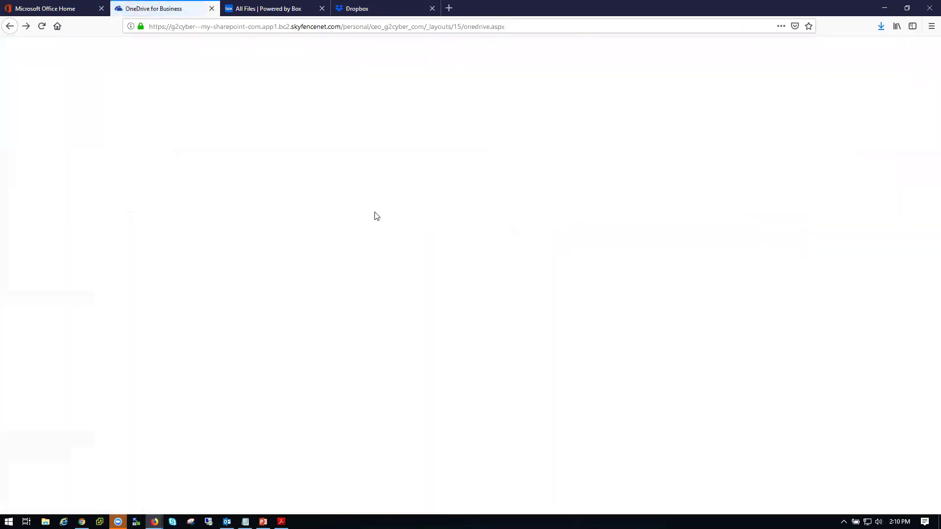
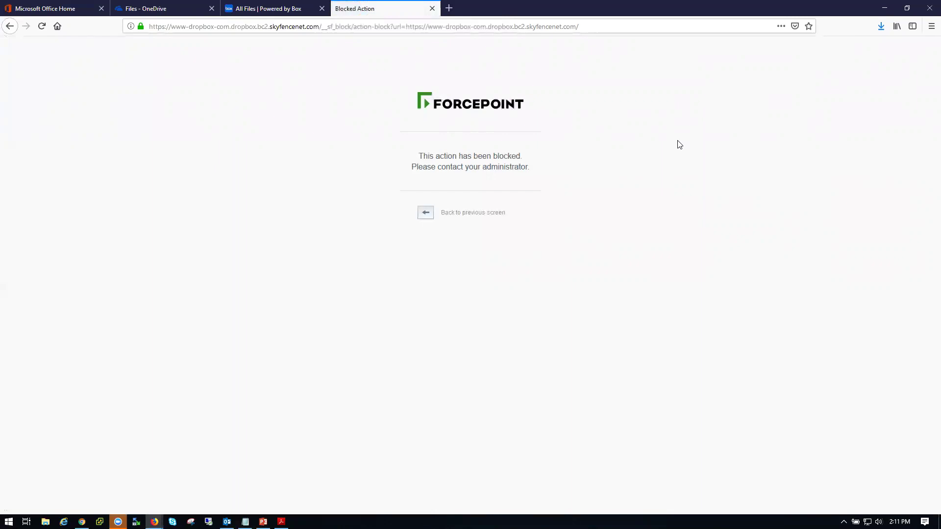
Sign out of the Office 365 account in OneDrive and close its browser tab
left_click(175, 11)
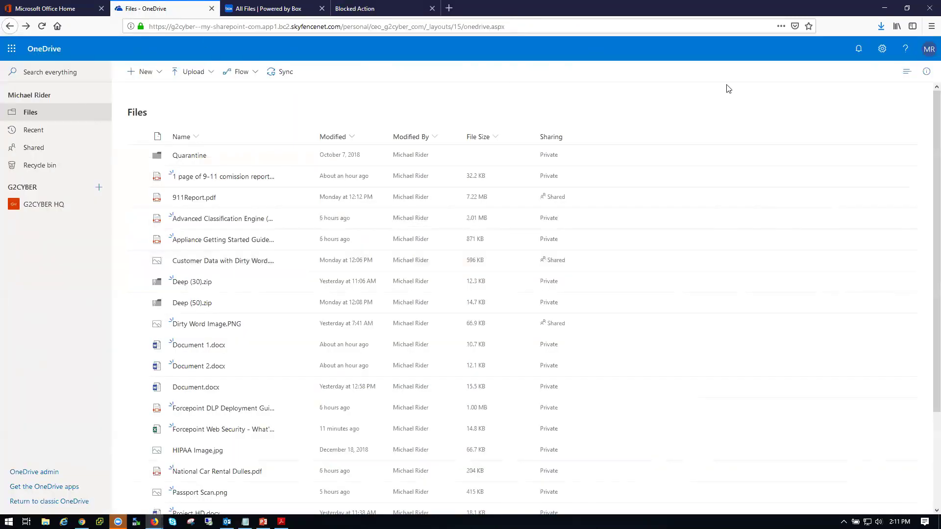
left_click(929, 49)
left_click(869, 149)
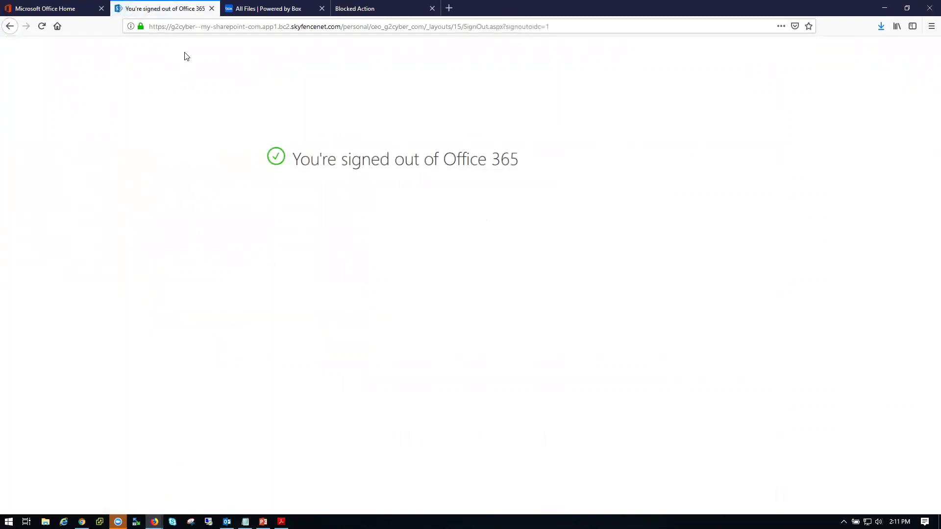
left_click(211, 9)
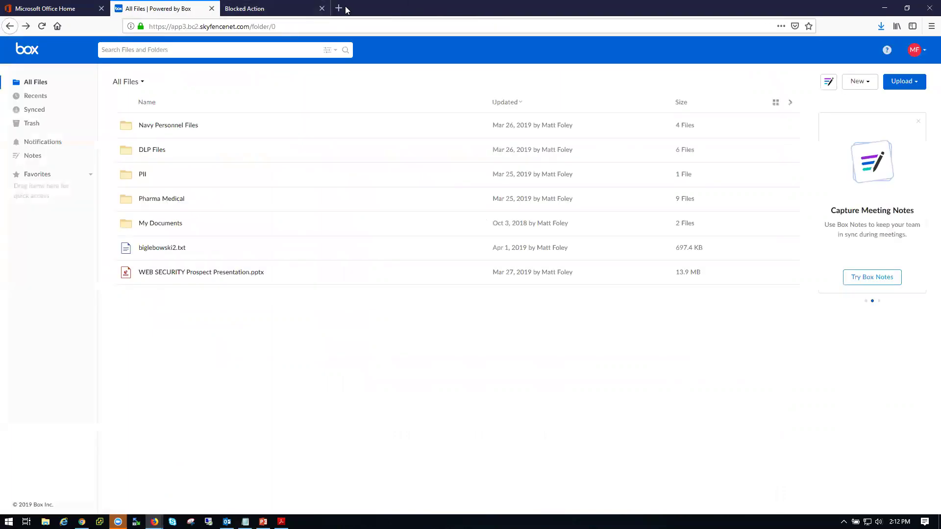
Try to sign in at the app1 address in a new tab with the listed account's password, declining to save the login
left_click(341, 9)
type("app1")
key("Return")
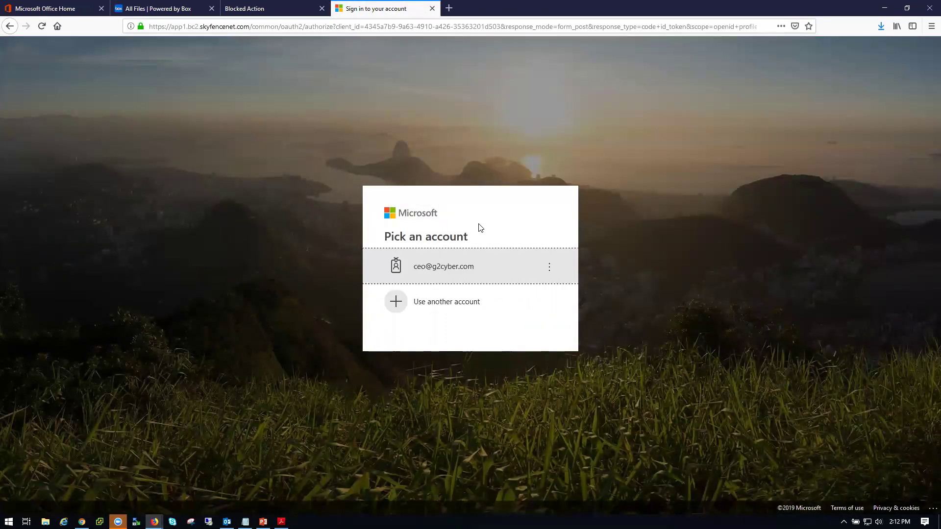
left_click(459, 266)
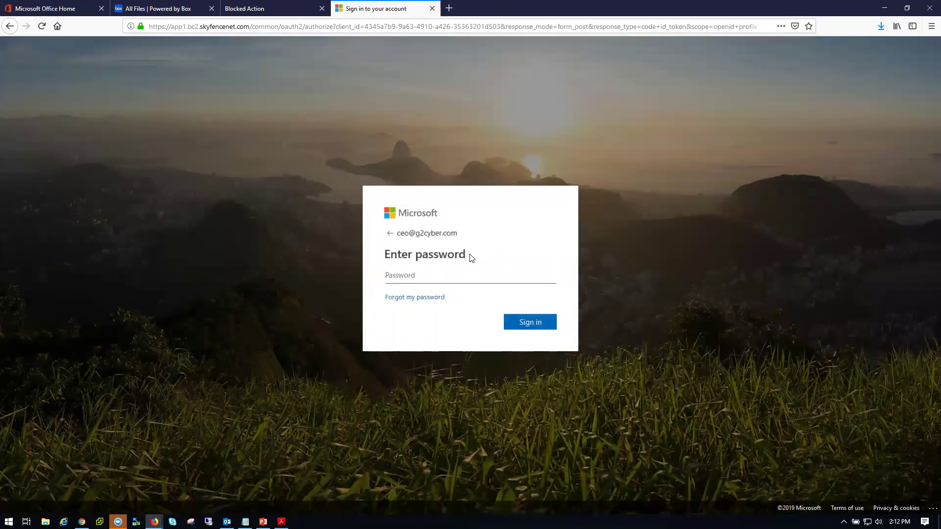
type("•••••••••••••")
left_click(541, 326)
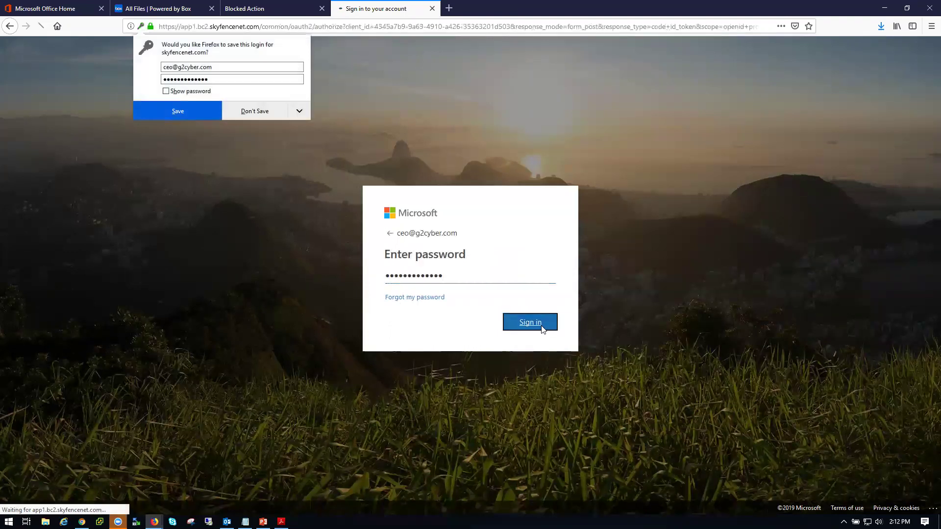
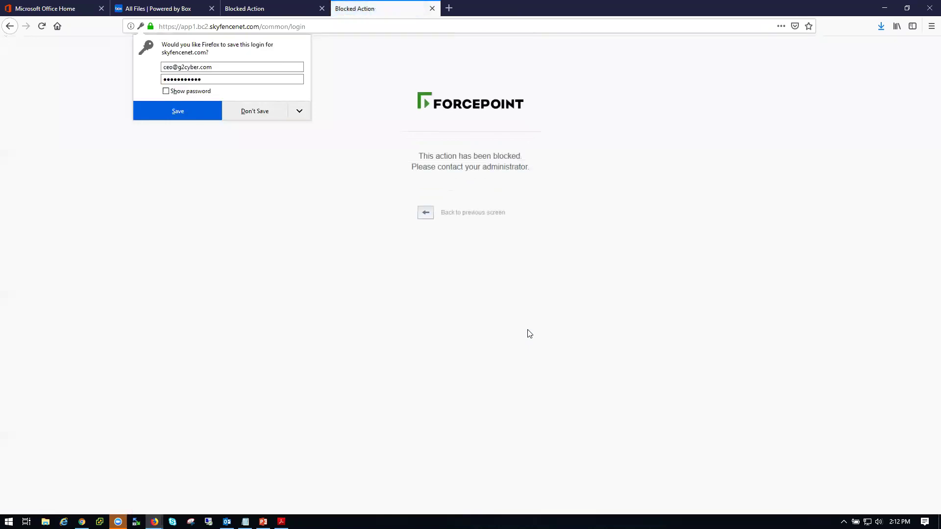
left_click(240, 115)
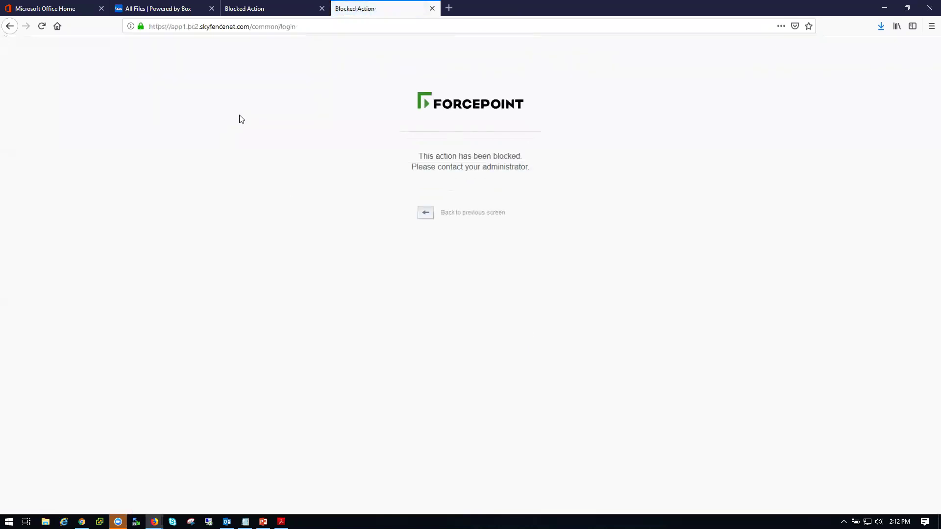
Switch to the Forcepoint console in Chrome and review the incident "Successful Brute force attack on a single account"
left_click(82, 521)
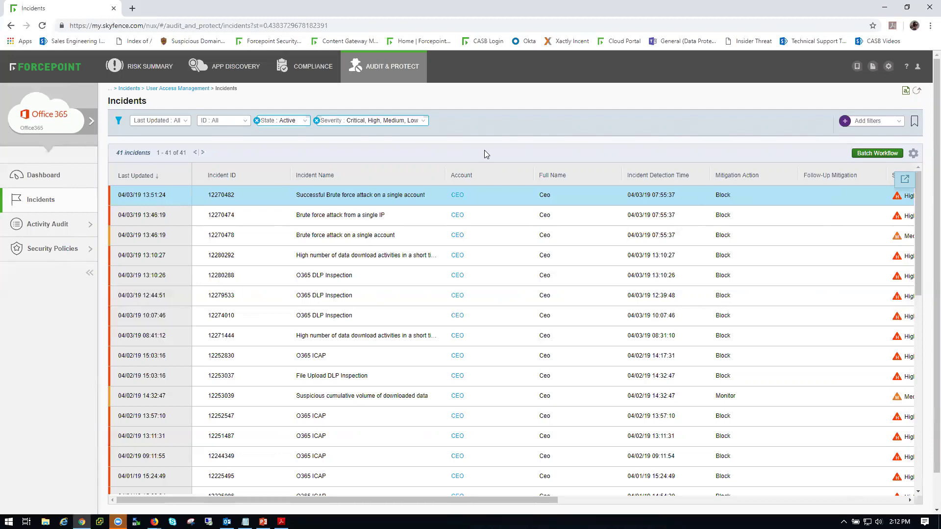
left_click_drag(465, 499, 426, 497)
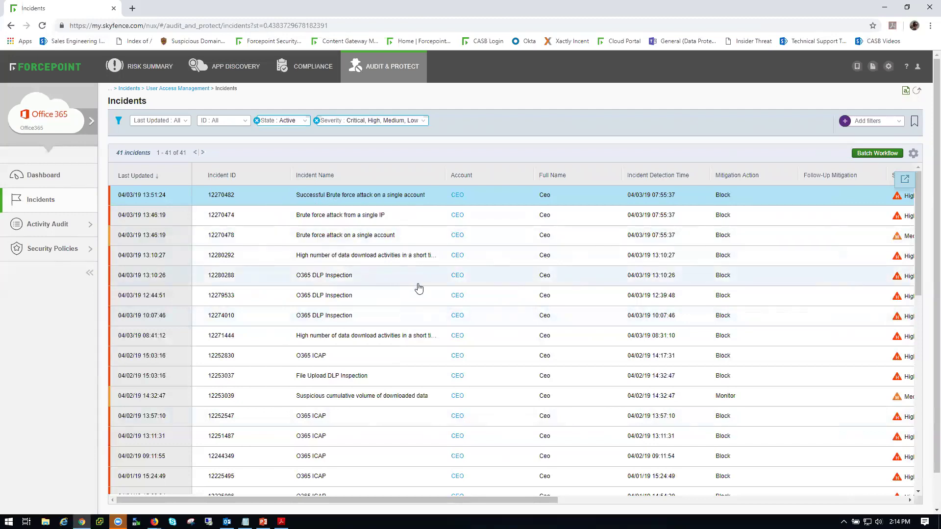
left_click(367, 198)
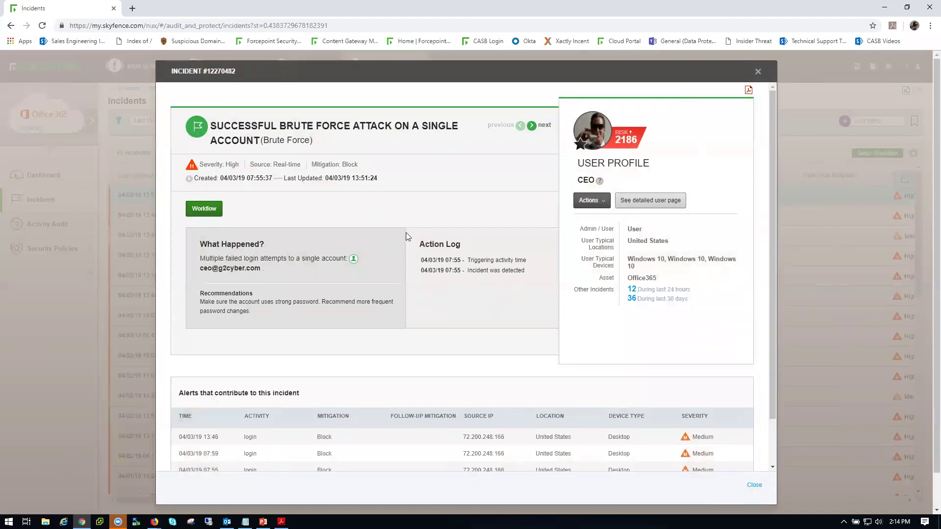
scroll(406, 232, "down", 1)
scroll(406, 231, "up", 1)
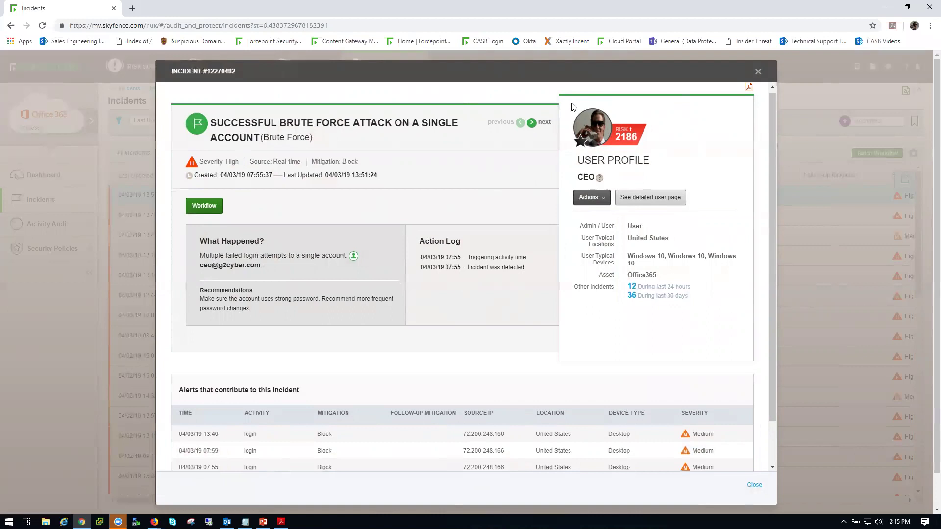
Open the detailed user page from the incident and examine the user behavior chart and the APR 03 incident timeline
left_click(661, 201)
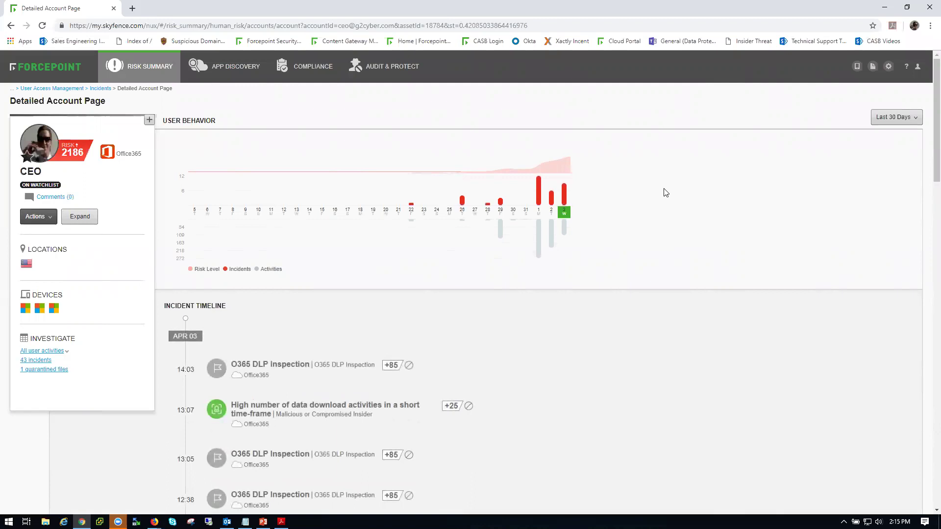
scroll(665, 193, "down", 2)
scroll(689, 189, "up", 1)
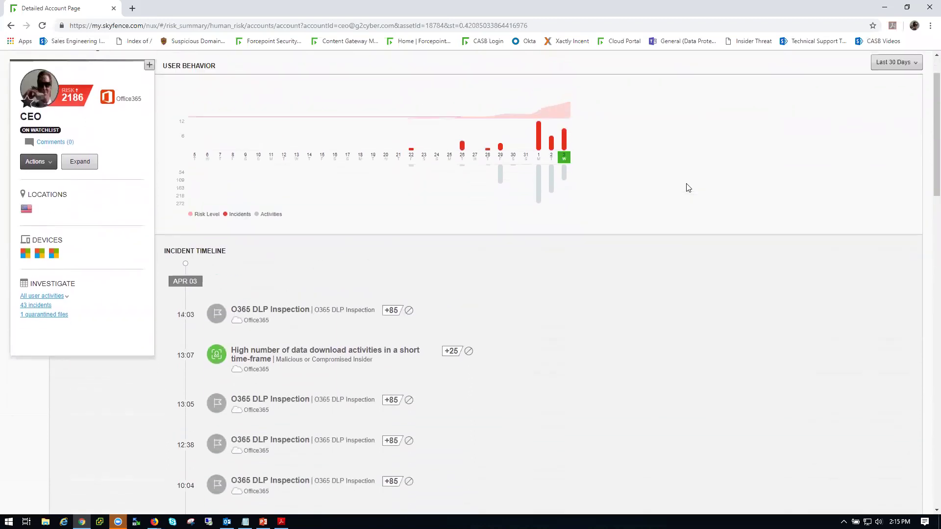
scroll(688, 188, "down", 2)
scroll(689, 188, "down", 1)
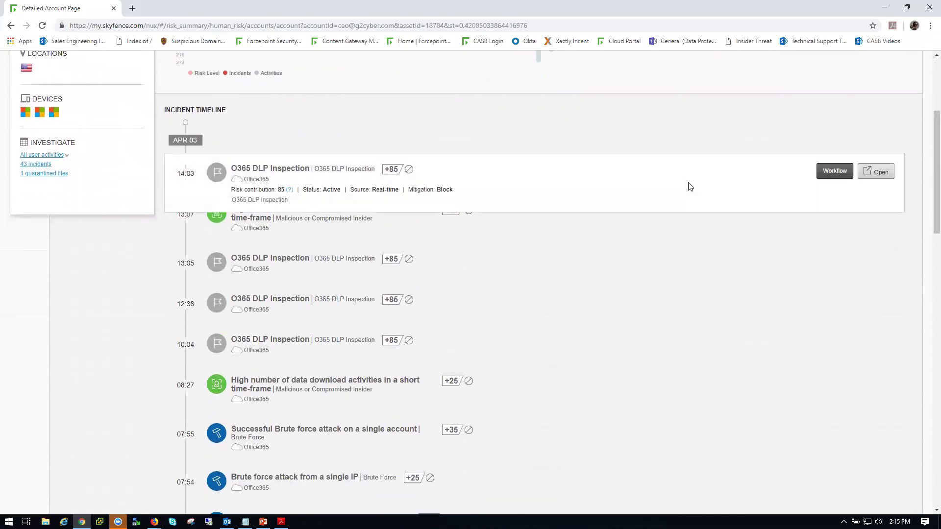
scroll(688, 188, "down", 1)
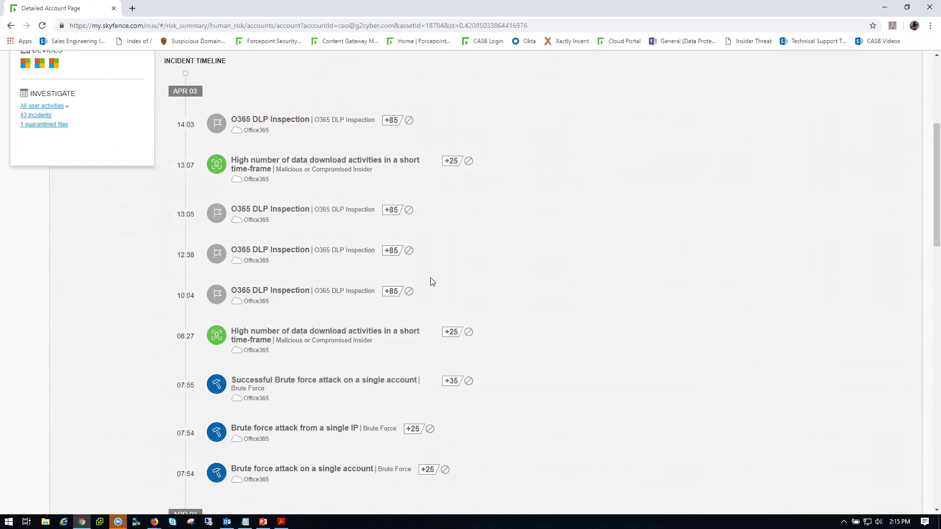
mouse_move(650, 358)
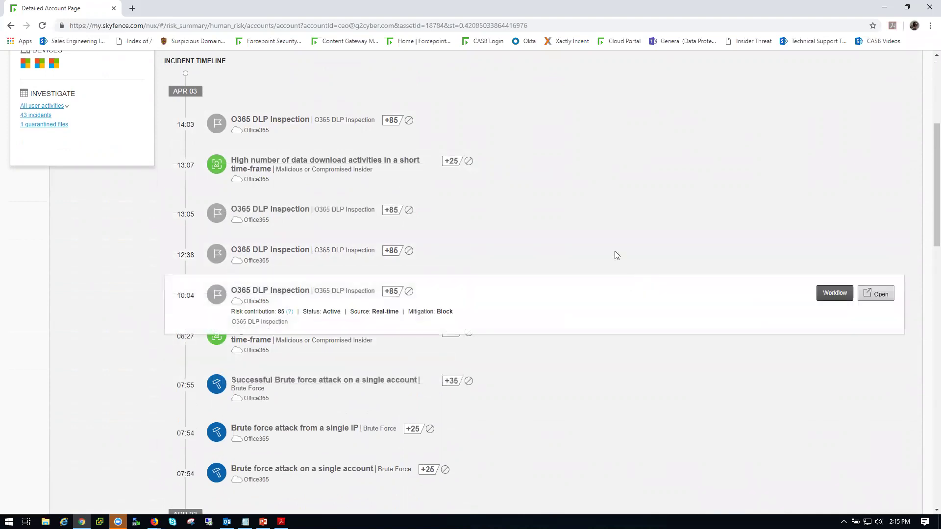
mouse_move(290, 119)
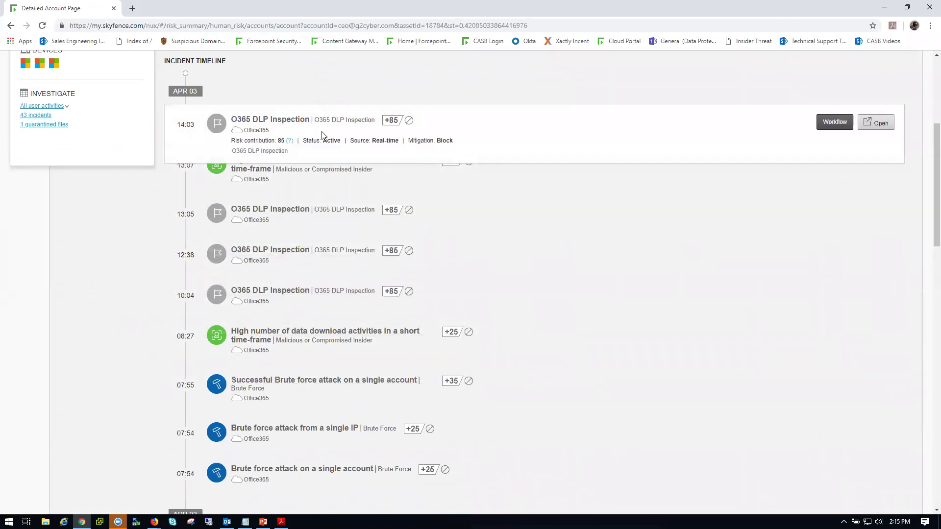
scroll(508, 366, "down", 1)
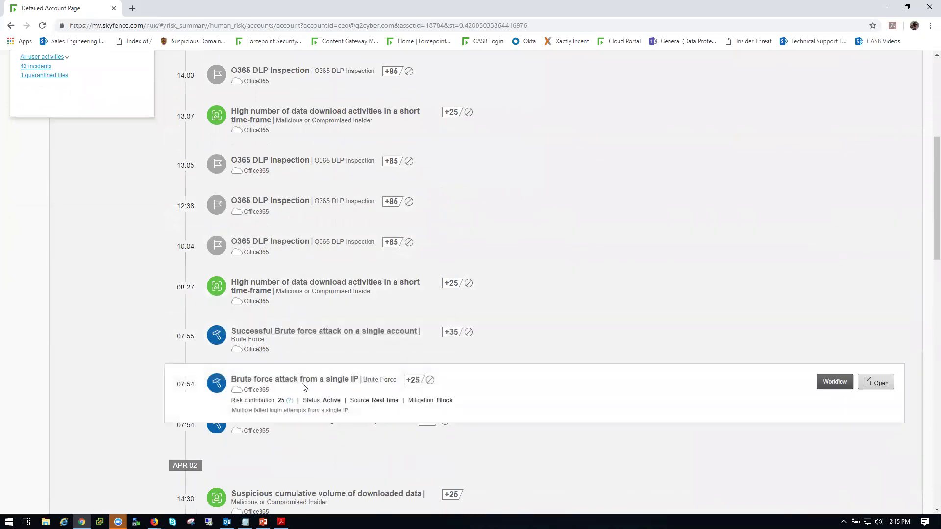
mouse_move(302, 334)
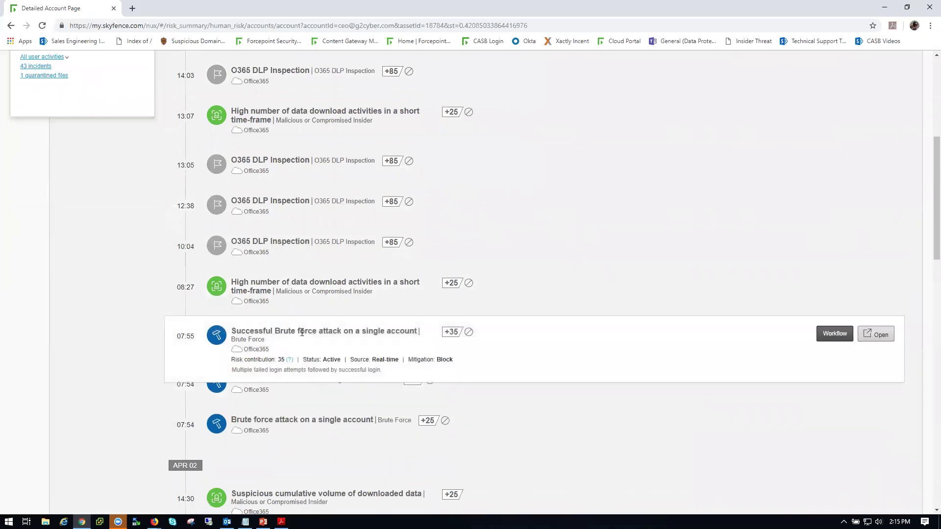
Examine the APR 03, APR 02 and APR 01 entries through the end of the incident timeline, then return to the user behavior chart
mouse_move(635, 286)
scroll(635, 286, "down", 4)
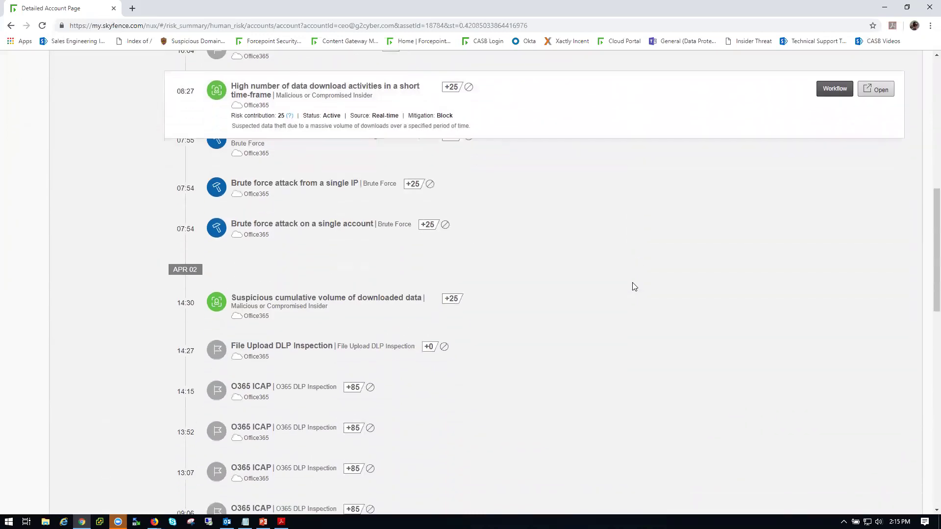
mouse_move(345, 304)
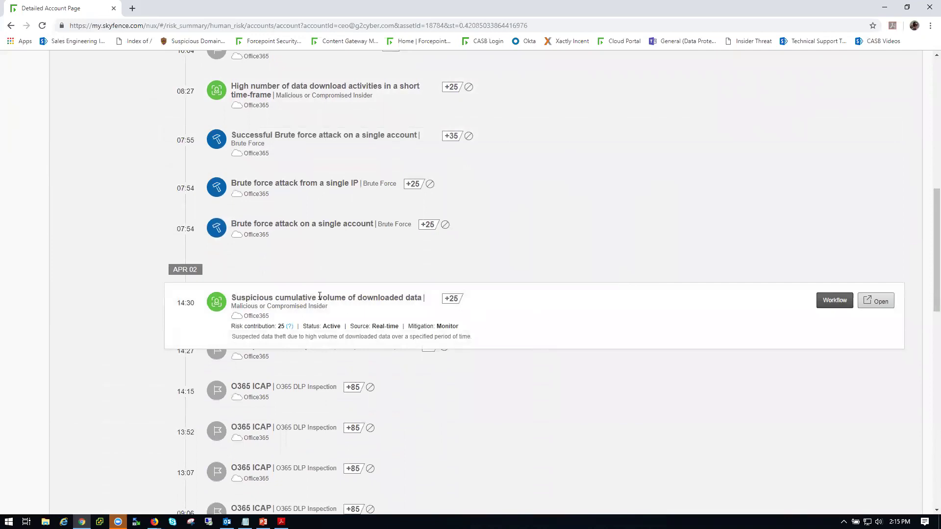
scroll(651, 286, "down", 3)
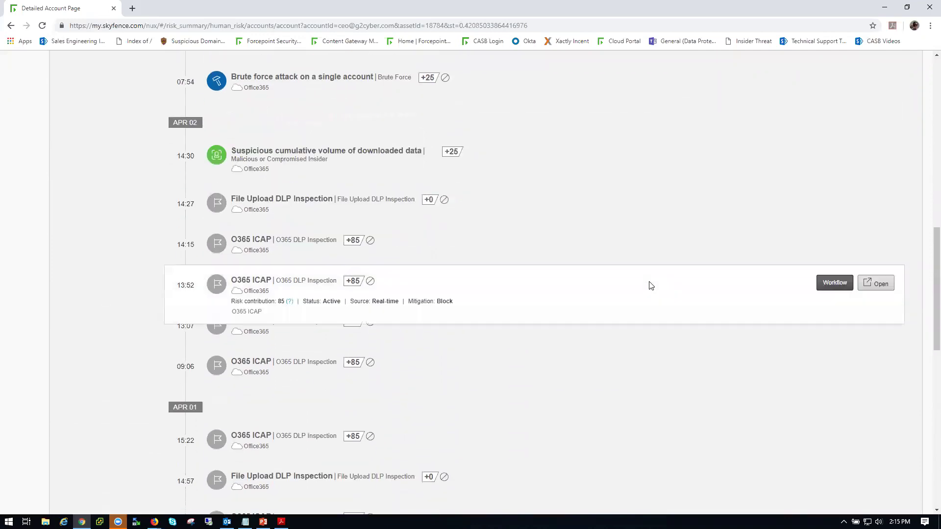
scroll(654, 284, "down", 6)
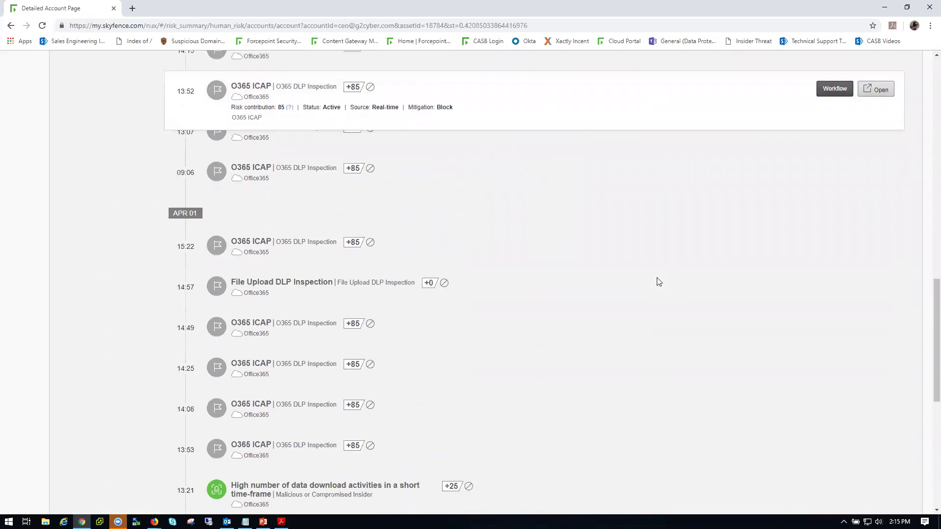
scroll(660, 282, "down", 4)
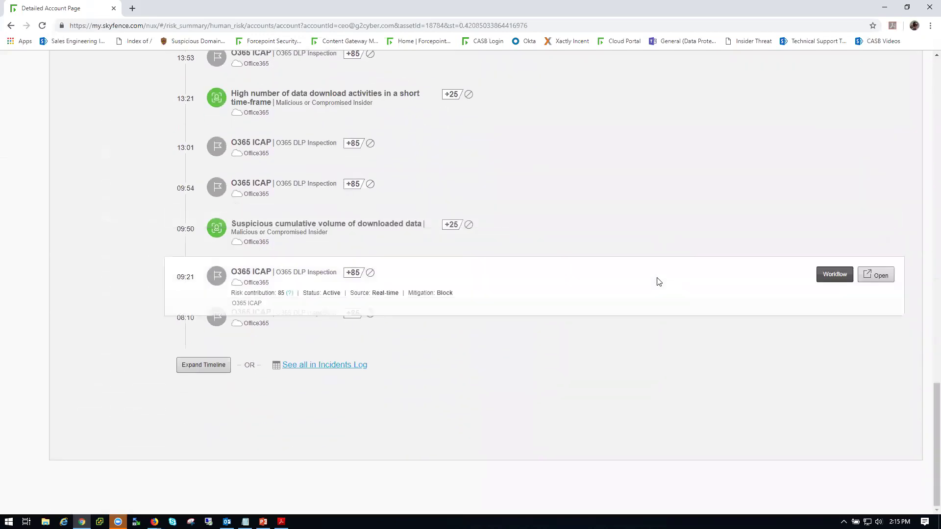
scroll(659, 282, "up", 5)
scroll(659, 282, "up", 12)
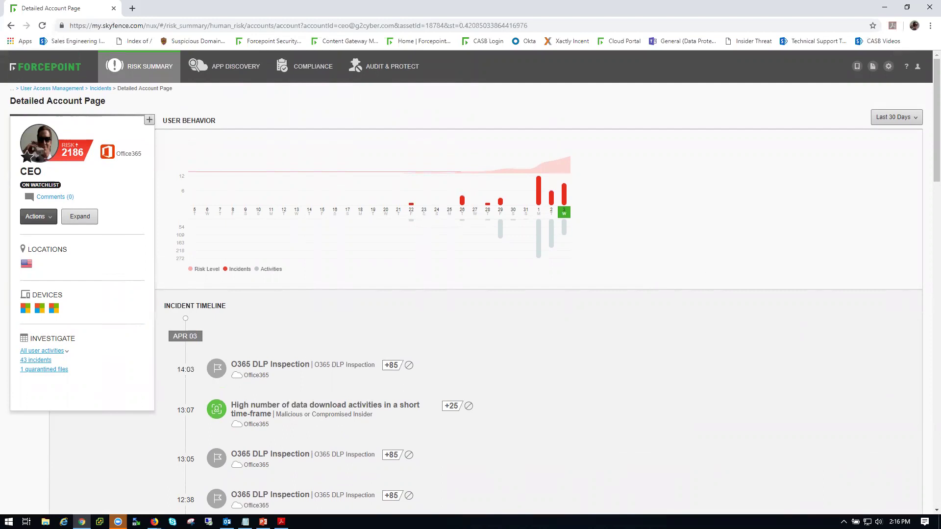
Switch from the Forcepoint console to PowerPoint
key("alt+Tab")
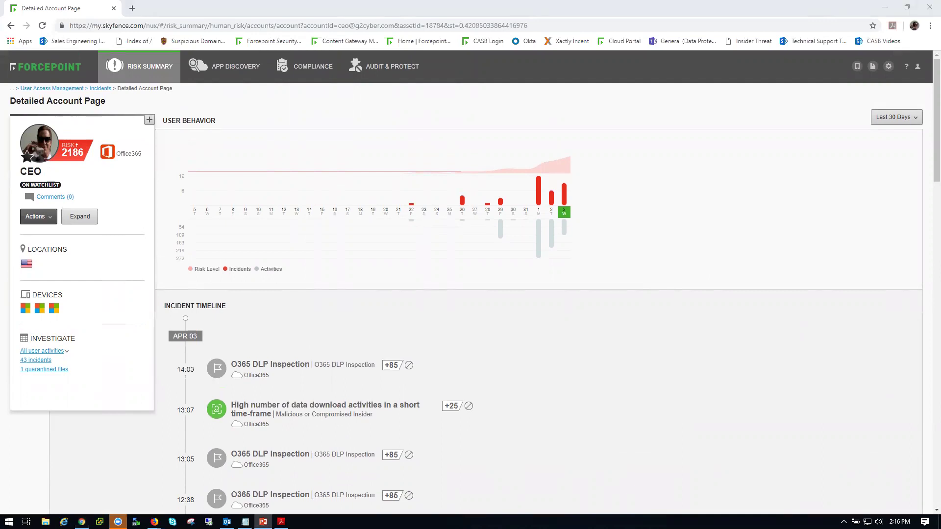